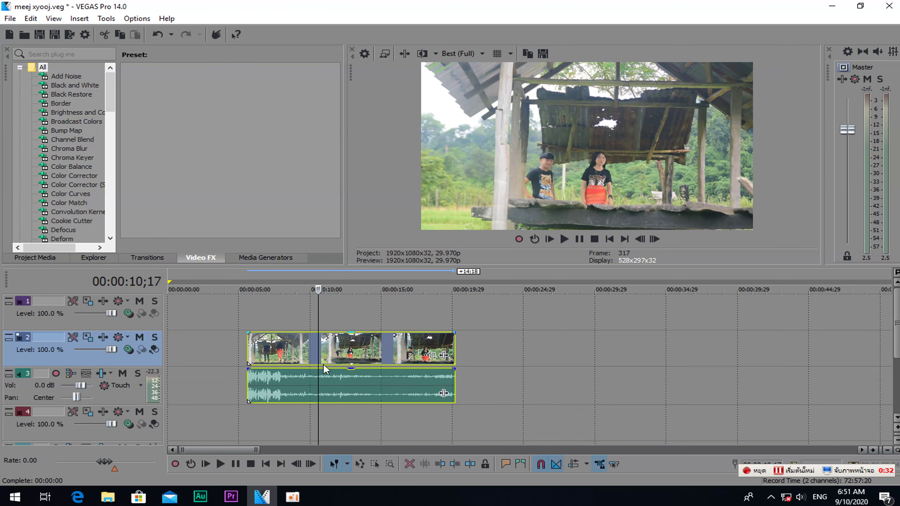
# Lower the gain of the clip's audio event on track 3 to near the minimum and play the clip to check the level
pyautogui.moveTo(350, 368); pyautogui.dragTo(352, 386)
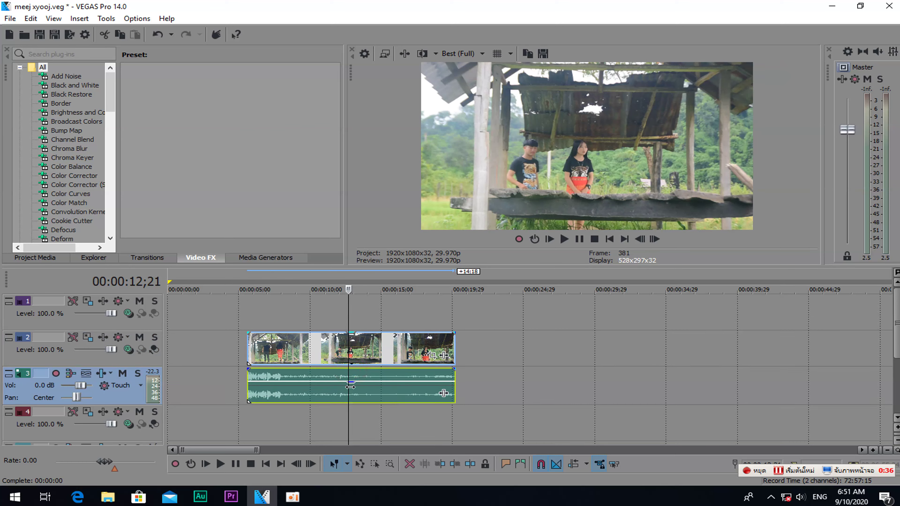
pyautogui.click(345, 372)
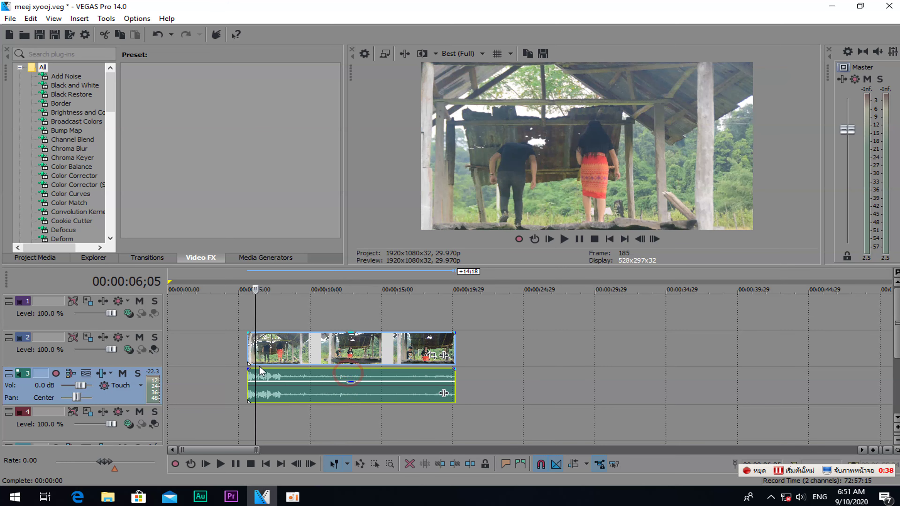
pyautogui.press('space')
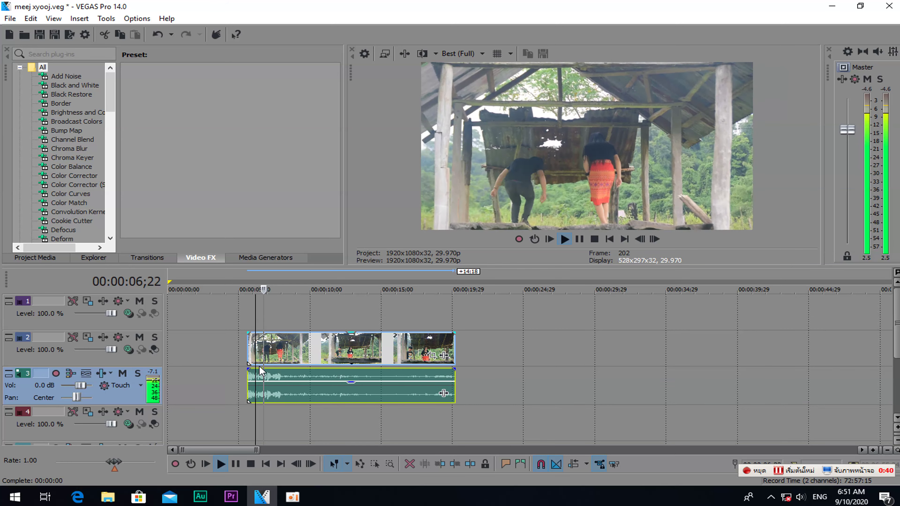
pyautogui.moveTo(352, 382); pyautogui.dragTo(357, 402)
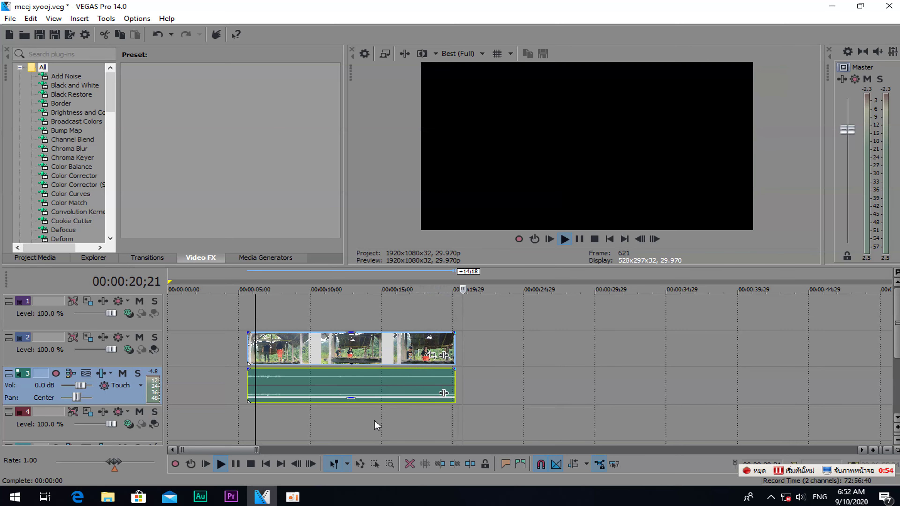
pyautogui.click(350, 420)
pyautogui.press('space')
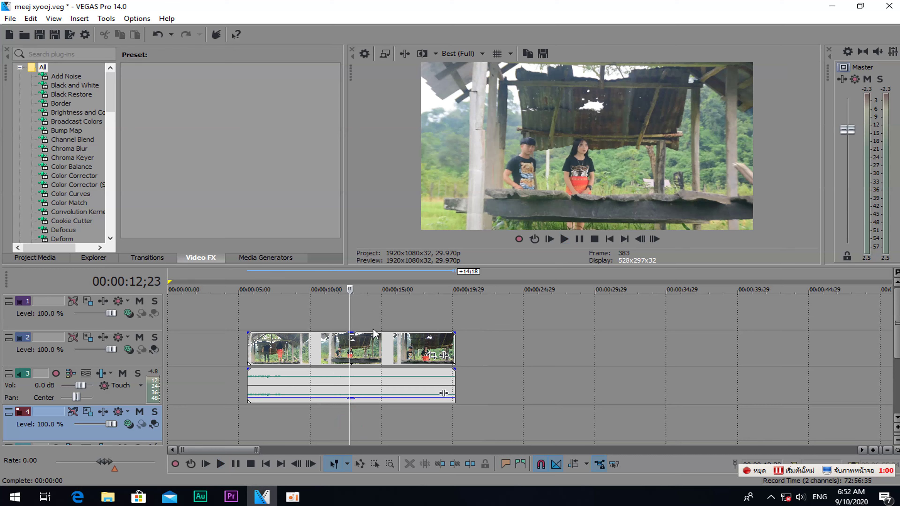
pyautogui.press('space')
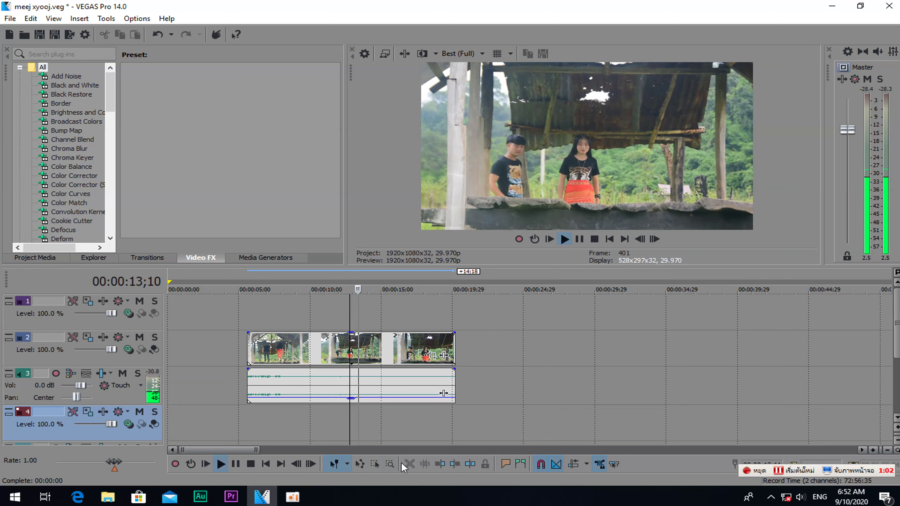
pyautogui.press('space')
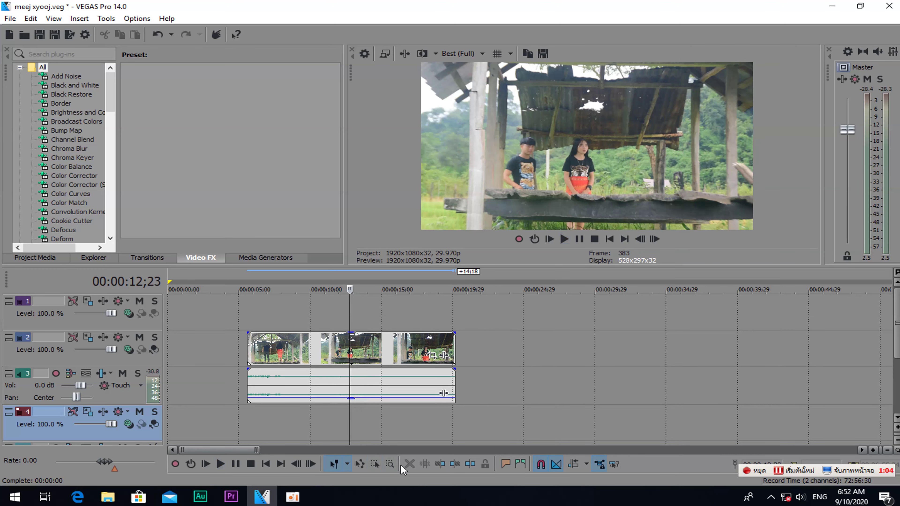
# Add the VEGAS Stabilize plug-in to the track 2 video clip as a video event effect
pyautogui.click(444, 355)
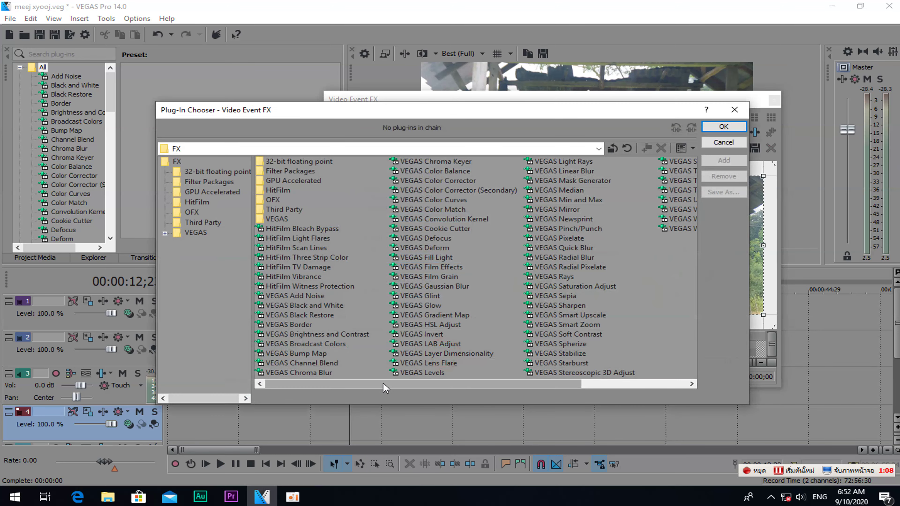
pyautogui.moveTo(382, 384); pyautogui.dragTo(450, 393)
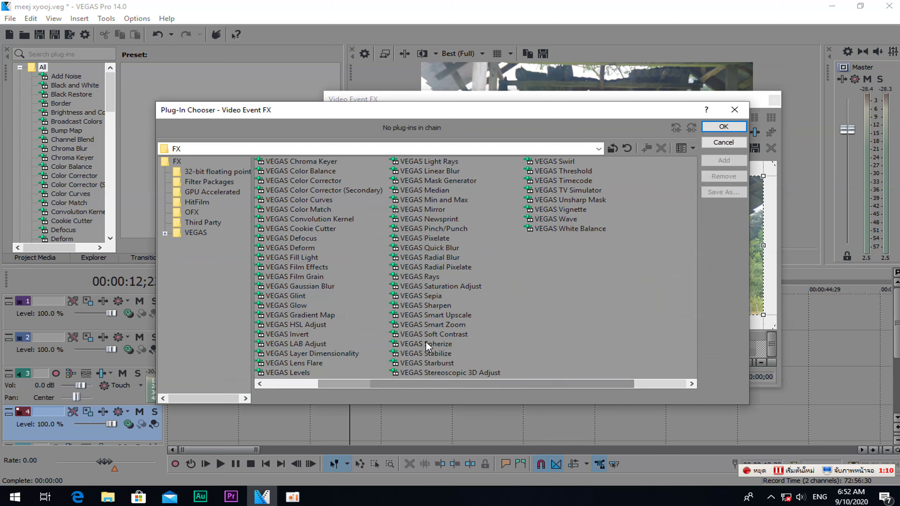
pyautogui.moveTo(518, 384)
pyautogui.mouseDown()
pyautogui.moveTo(418, 383)
pyautogui.moveTo(503, 385)
pyautogui.mouseUp()
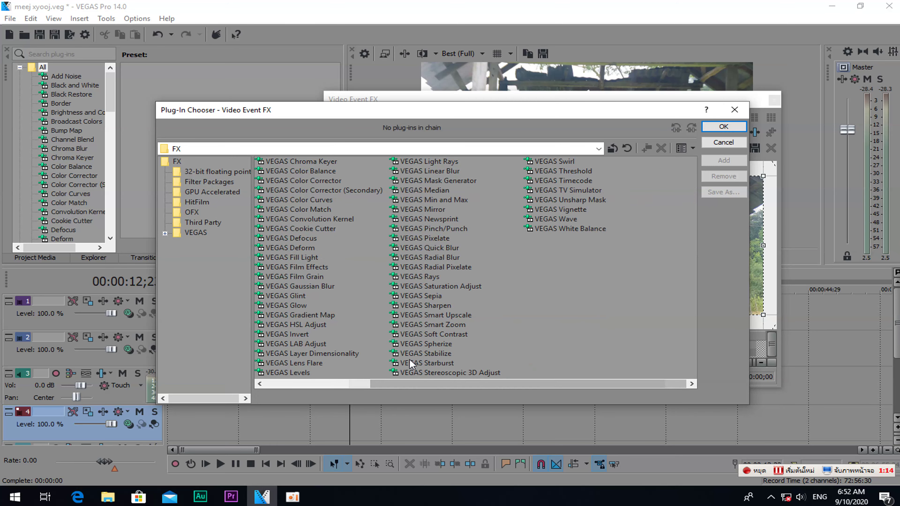
pyautogui.click(424, 354)
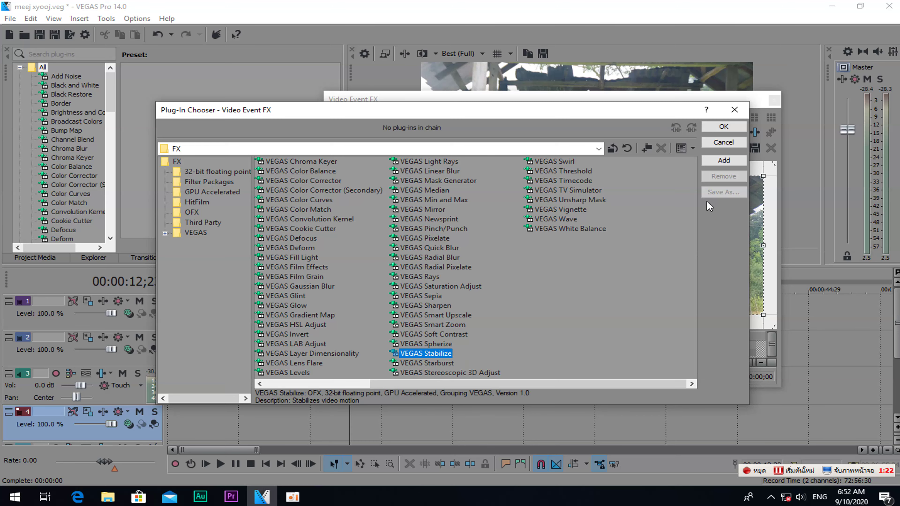
pyautogui.click(723, 127)
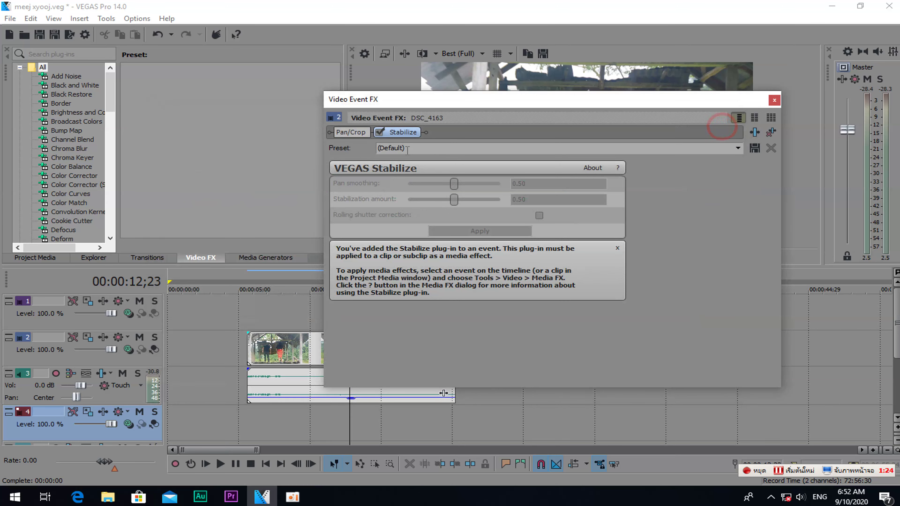
# Try to adjust the pan smoothing and stabilization amount of the event-level Stabilize effect, and close its window
pyautogui.moveTo(481, 105); pyautogui.dragTo(449, 100)
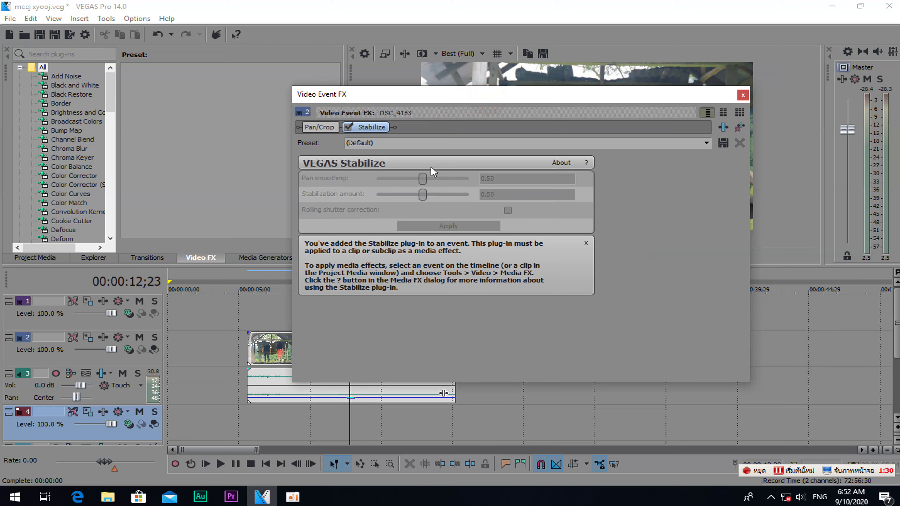
pyautogui.click(421, 179)
pyautogui.click(422, 195)
pyautogui.click(422, 176)
pyautogui.click(743, 94)
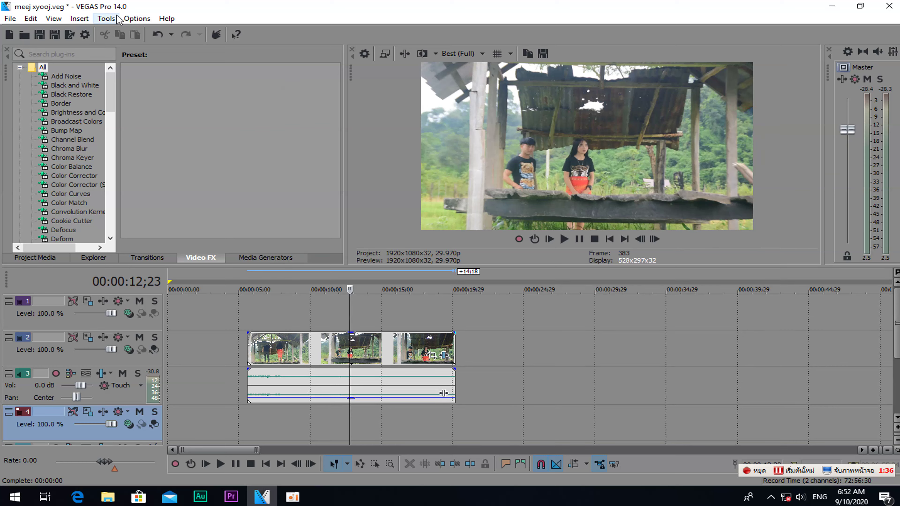
# Select the track 2 video clip and add the VEGAS Stabilize plug-in to it as a media effect
pyautogui.click(309, 349)
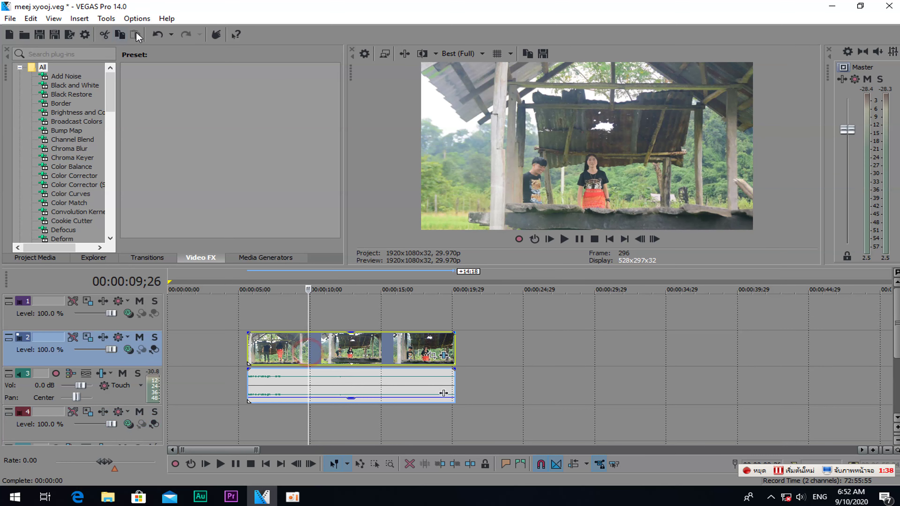
pyautogui.click(107, 19)
pyautogui.moveTo(136, 22)
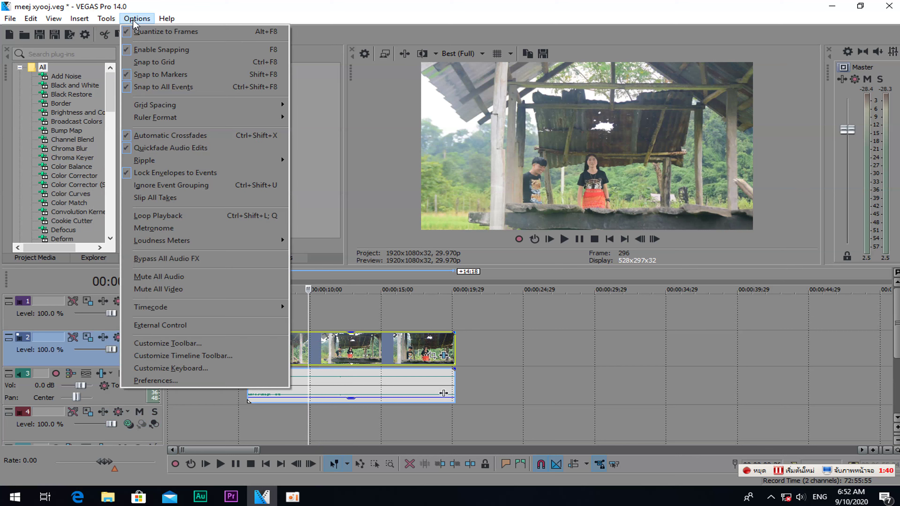
pyautogui.moveTo(102, 20)
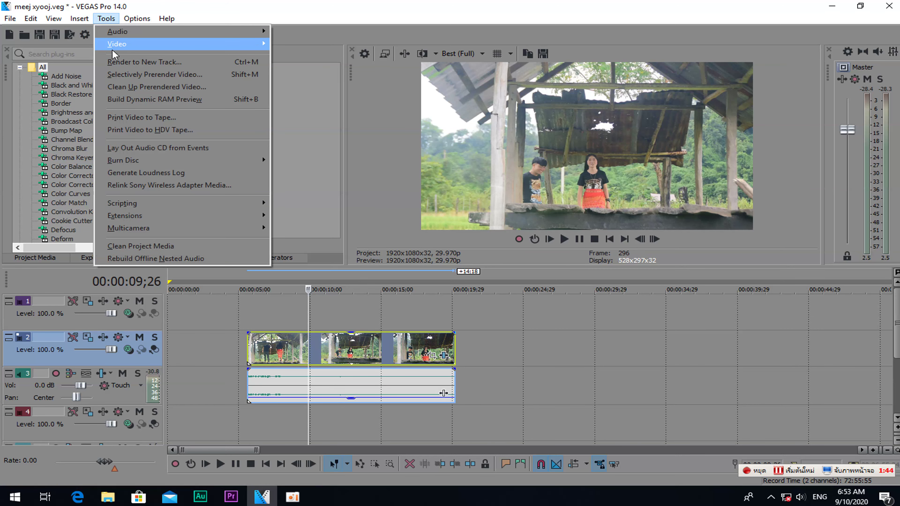
pyautogui.moveTo(116, 47)
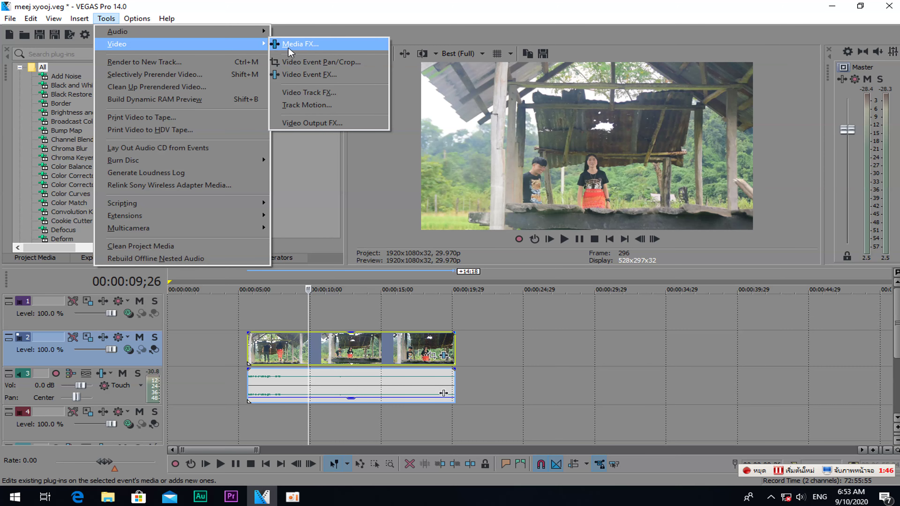
pyautogui.click(306, 45)
pyautogui.moveTo(458, 381); pyautogui.dragTo(470, 383)
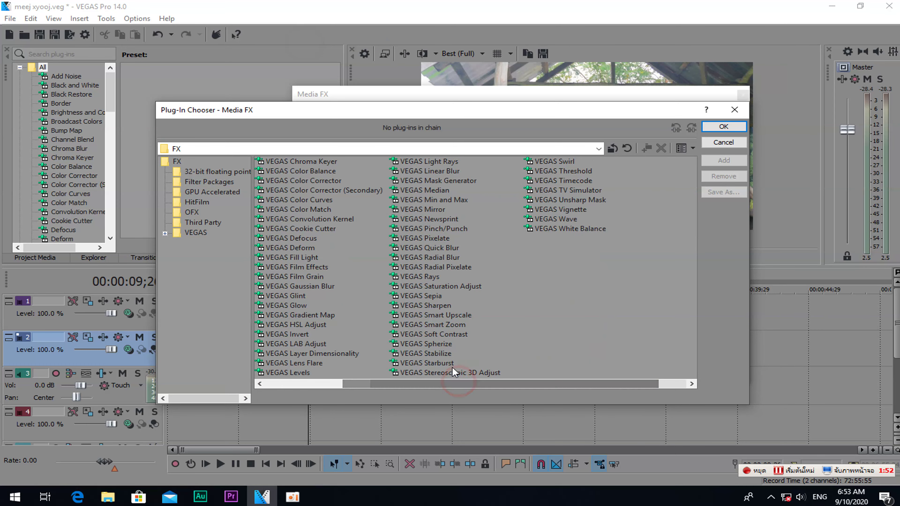
pyautogui.click(425, 353)
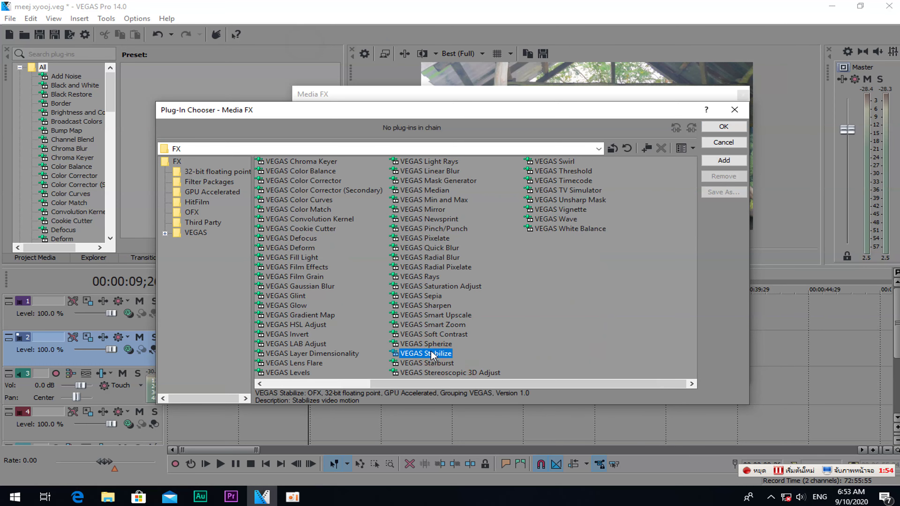
pyautogui.click(722, 127)
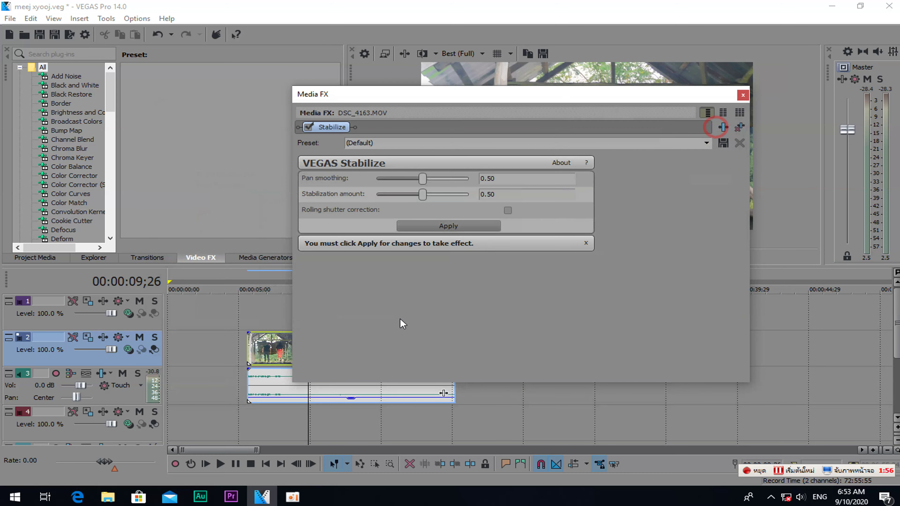
# Apply the media-level stabilization with pan smoothing and stabilization amount at 0.50, and close the effect window
pyautogui.moveTo(516, 96); pyautogui.dragTo(244, 77)
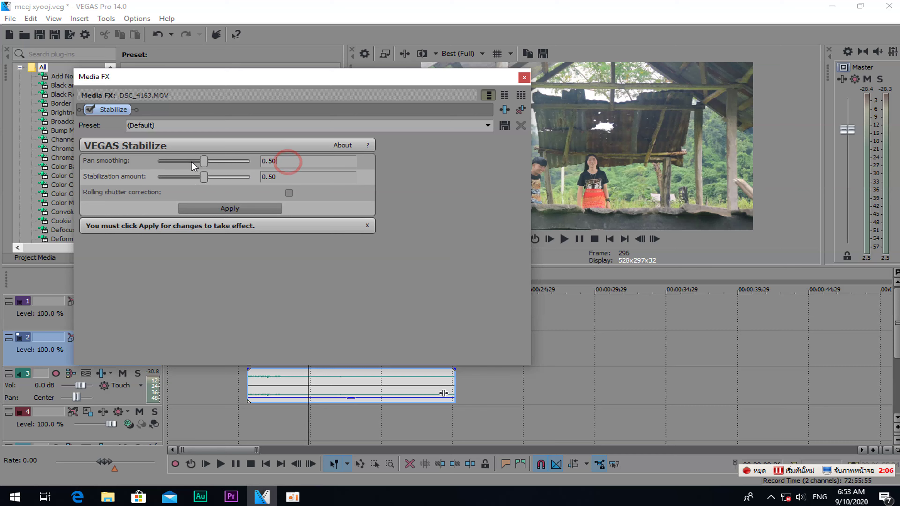
pyautogui.moveTo(204, 162)
pyautogui.mouseDown()
pyautogui.moveTo(144, 165)
pyautogui.moveTo(194, 165)
pyautogui.mouseUp()
pyautogui.click(230, 208)
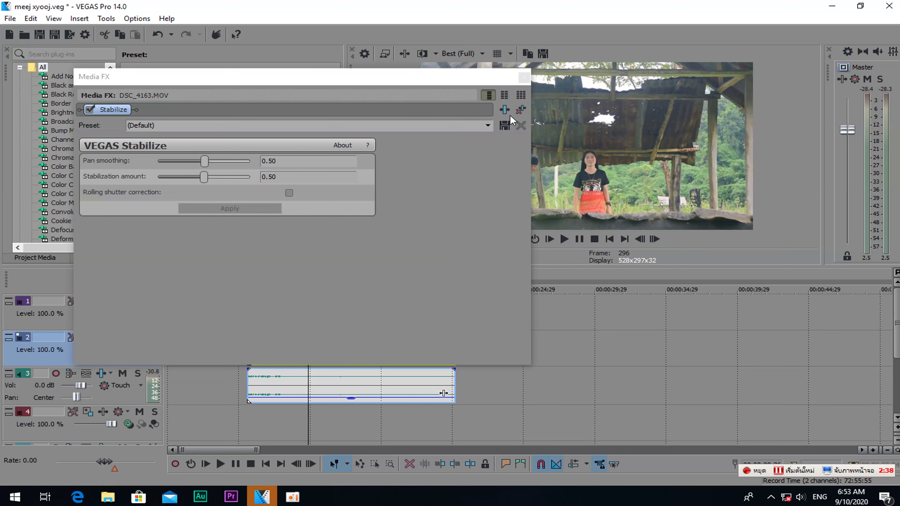
pyautogui.click(524, 78)
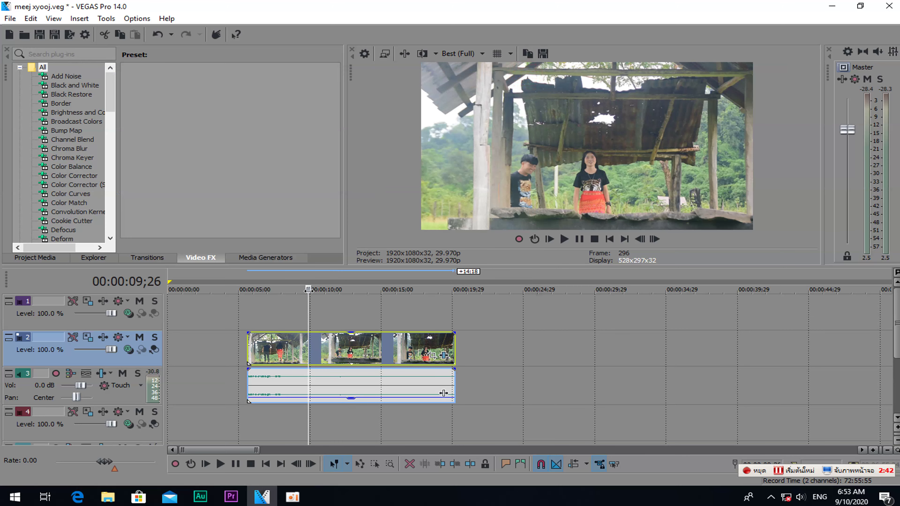
# Play the stabilized clip from its start and inspect frames along it to judge how steady the motion is
pyautogui.moveTo(308, 308); pyautogui.dragTo(244, 314)
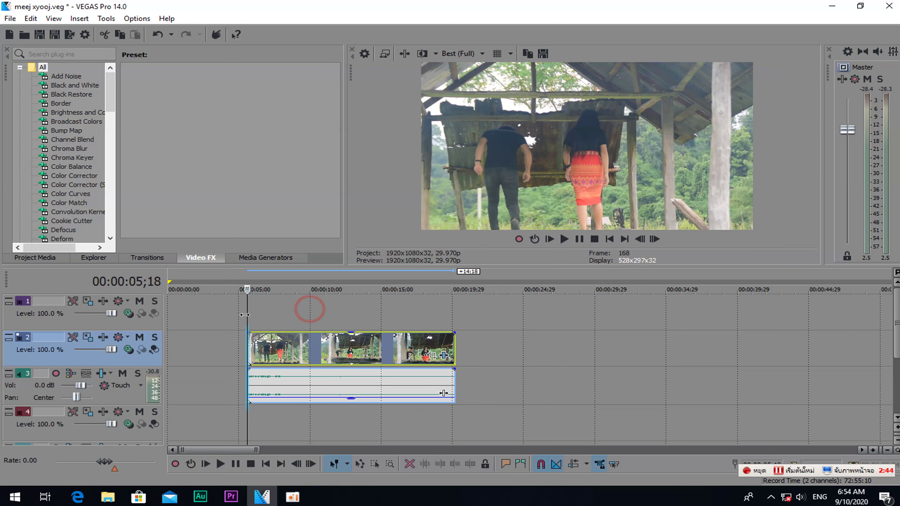
pyautogui.press('space')
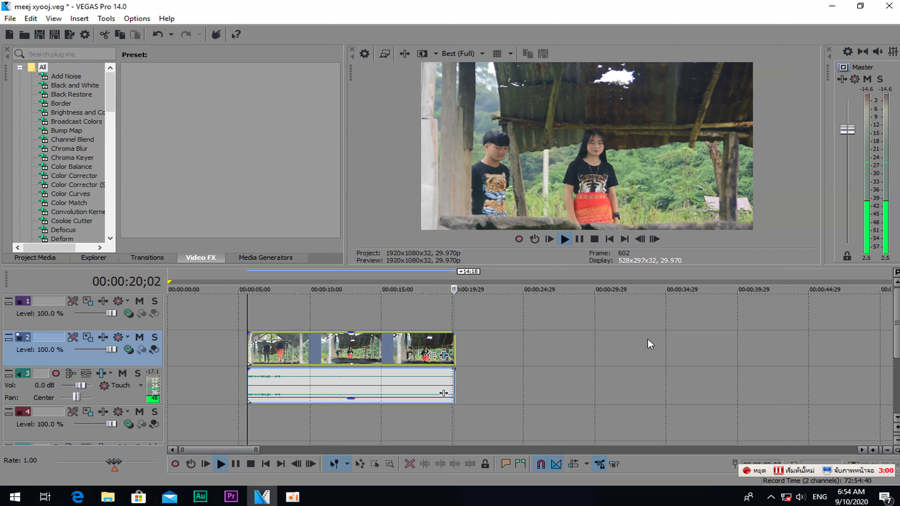
pyautogui.press('space')
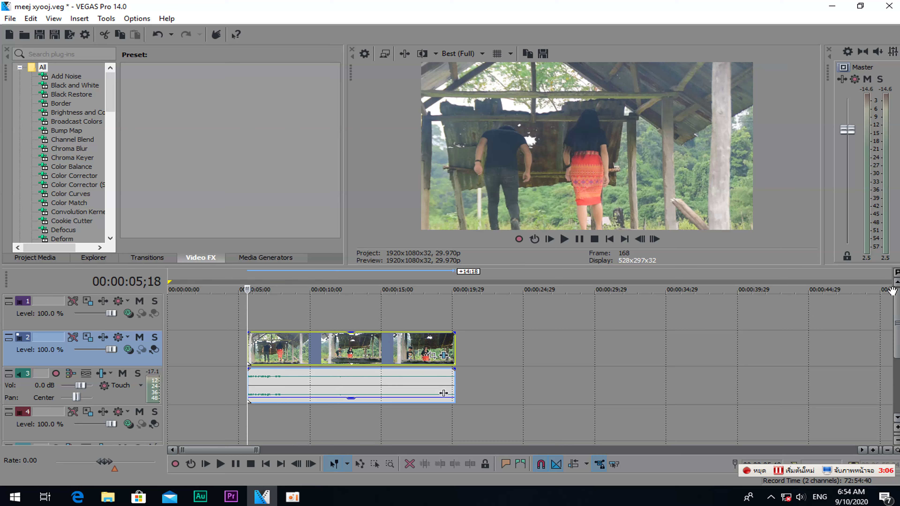
pyautogui.click(895, 306)
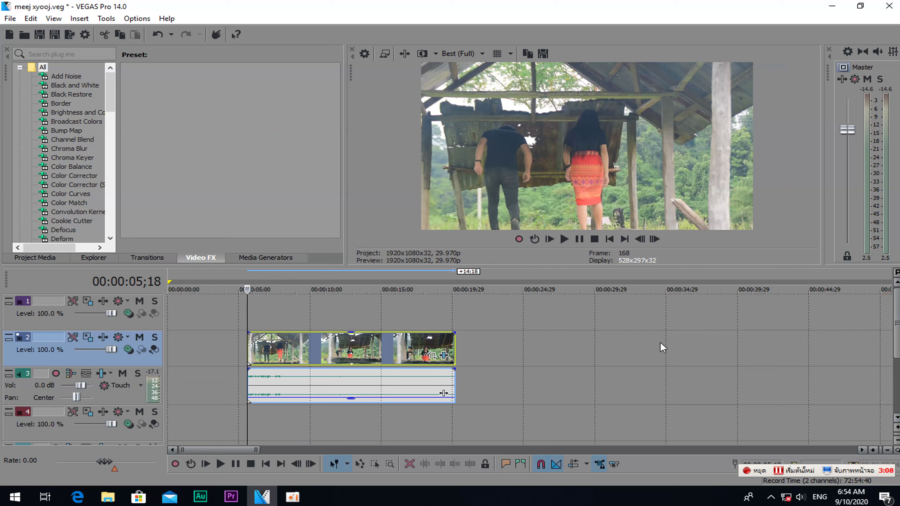
pyautogui.press('space')
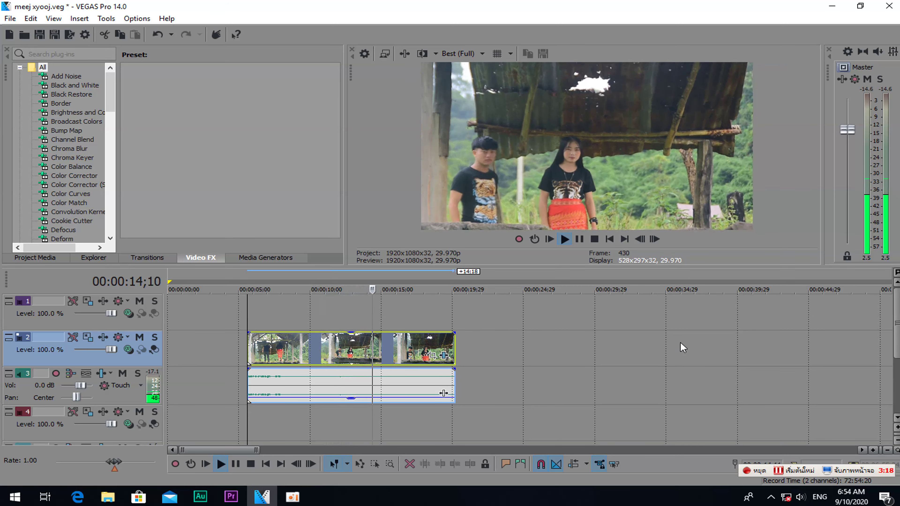
pyautogui.press('space')
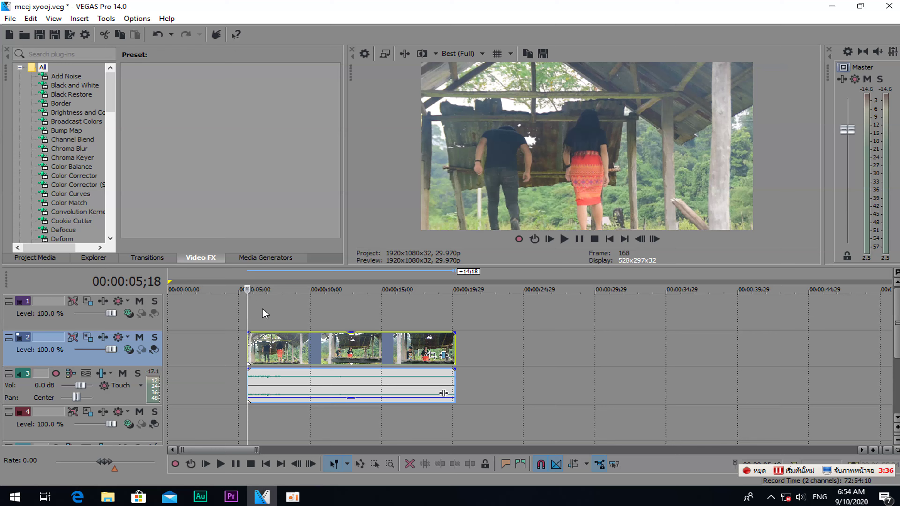
pyautogui.moveTo(248, 289); pyautogui.dragTo(268, 289)
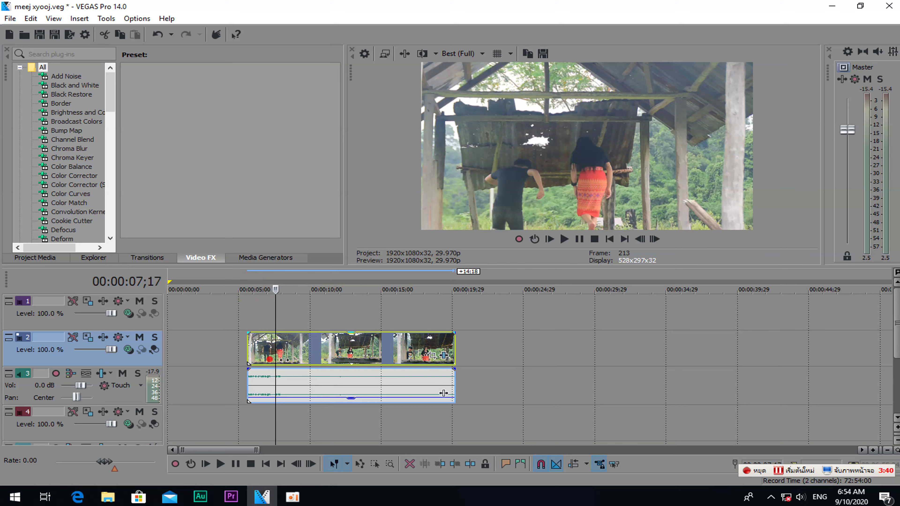
pyautogui.click(376, 359)
pyautogui.click(331, 359)
pyautogui.click(368, 359)
pyautogui.click(382, 360)
pyautogui.click(338, 360)
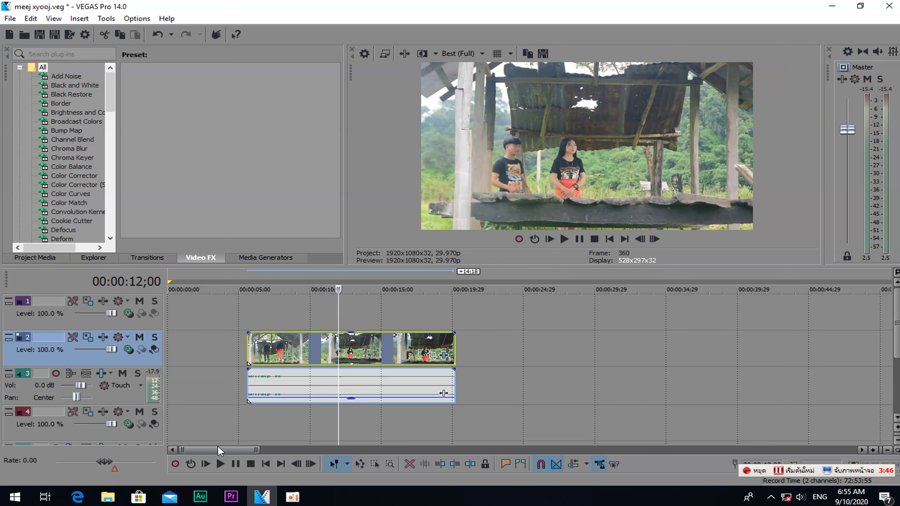
pyautogui.doubleClick(219, 452)
pyautogui.doubleClick(217, 448)
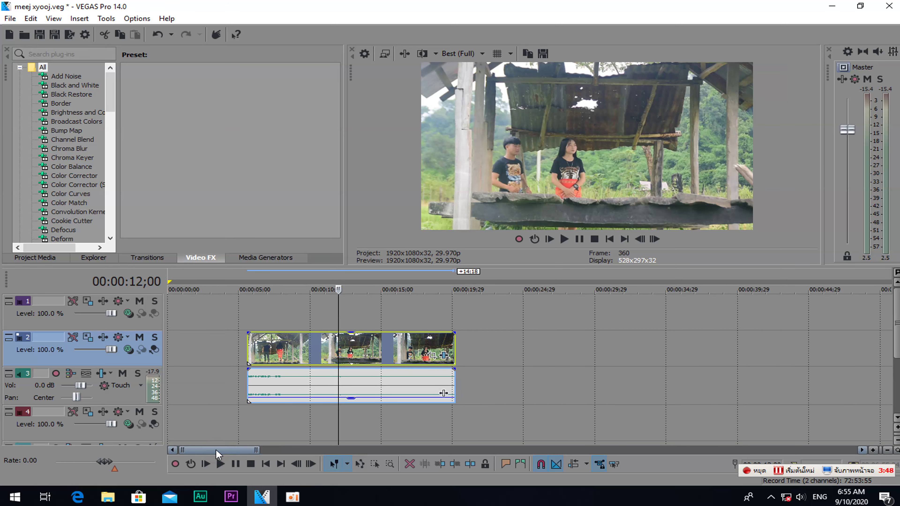
pyautogui.moveTo(238, 453); pyautogui.dragTo(220, 450)
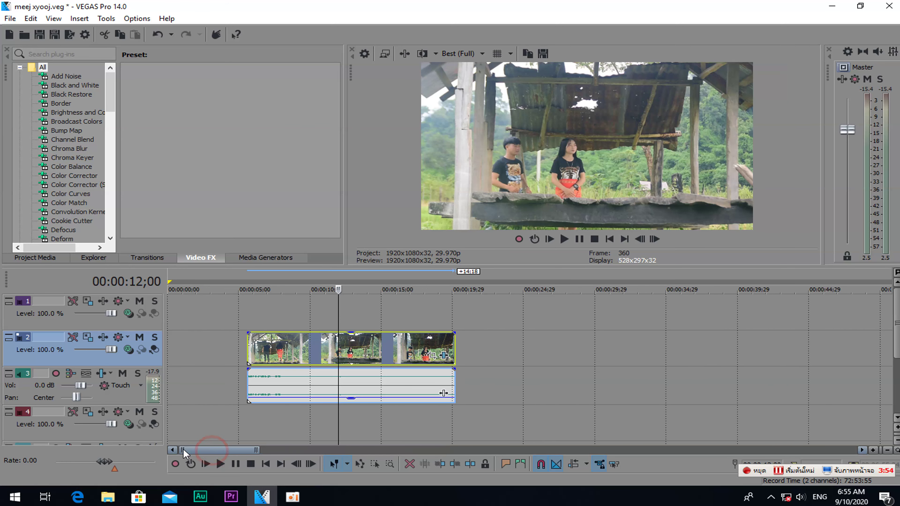